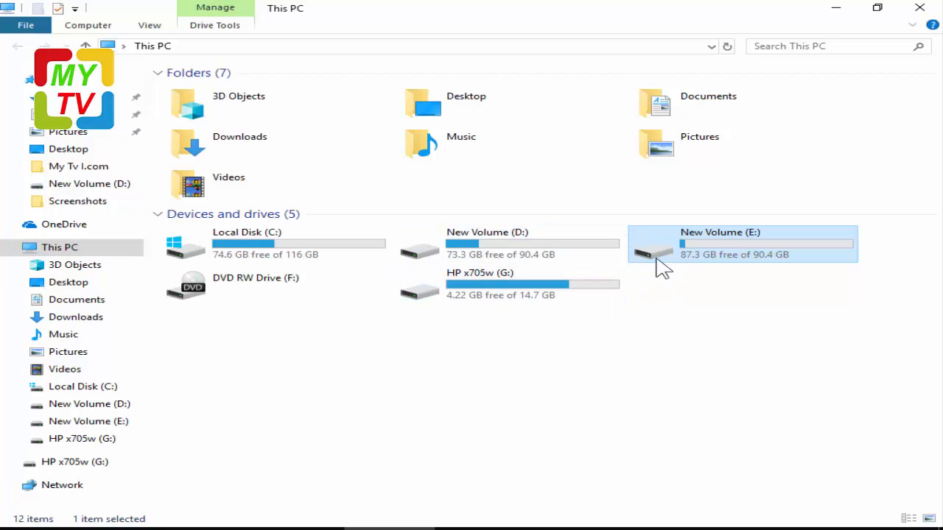
Step: Start turning on BitLocker for the New Volume (E:) drive
left_click(694, 327)
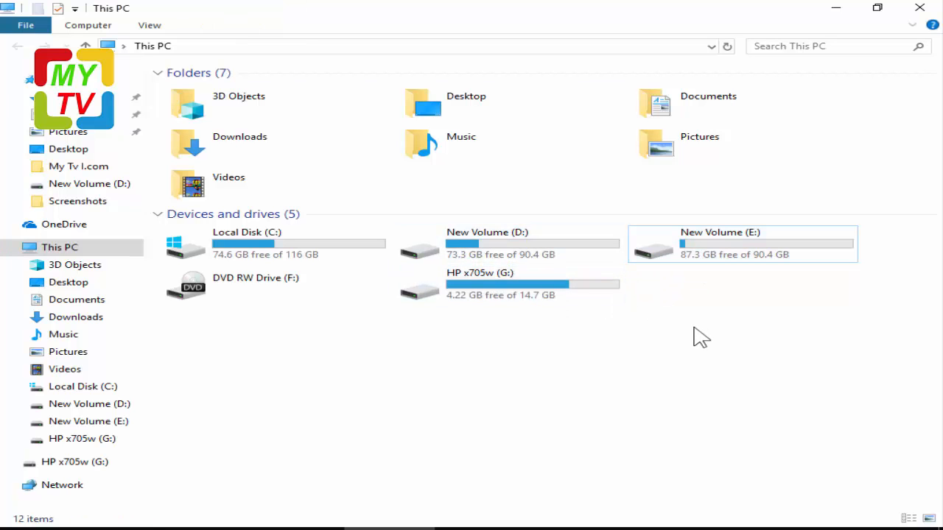
right_click(721, 265)
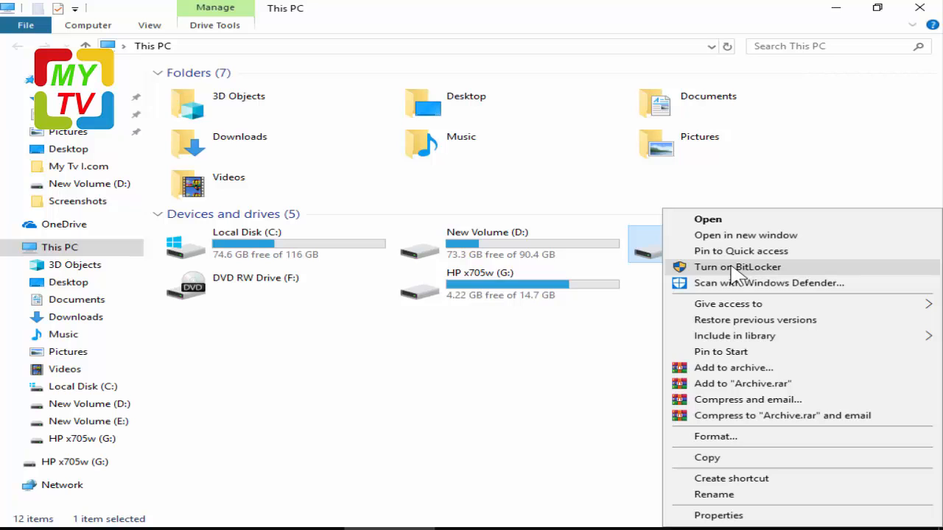
left_click(750, 268)
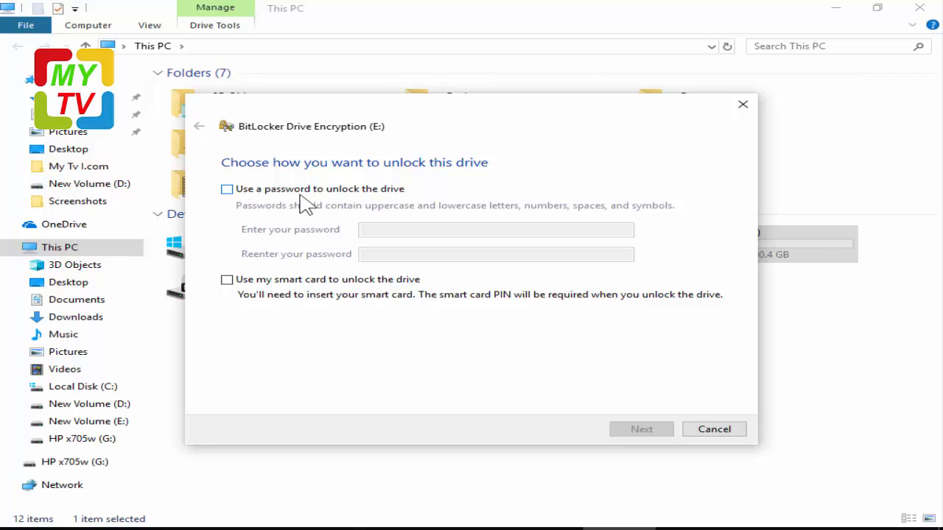
Step: Choose to unlock drive E: with a password, and enter and re-enter the unlock password
left_click(373, 190)
left_click(375, 229)
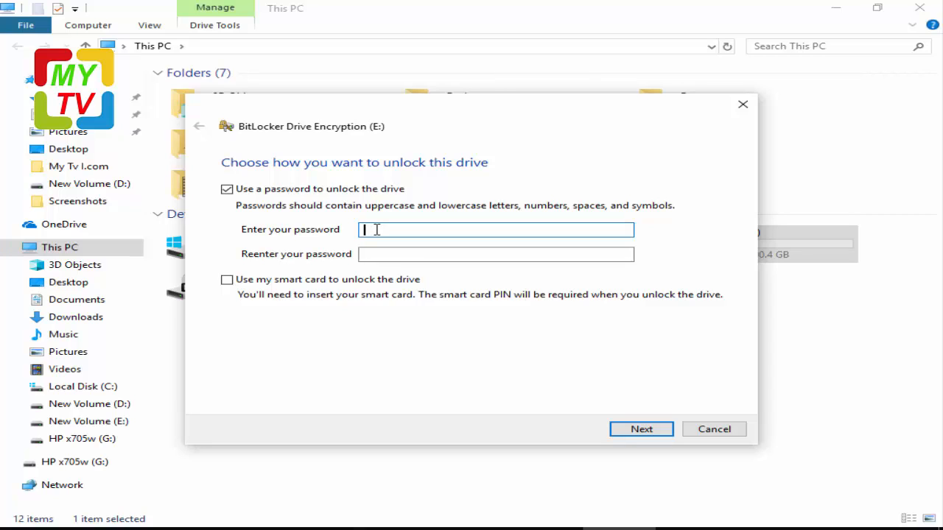
type("••••")
left_click(385, 254)
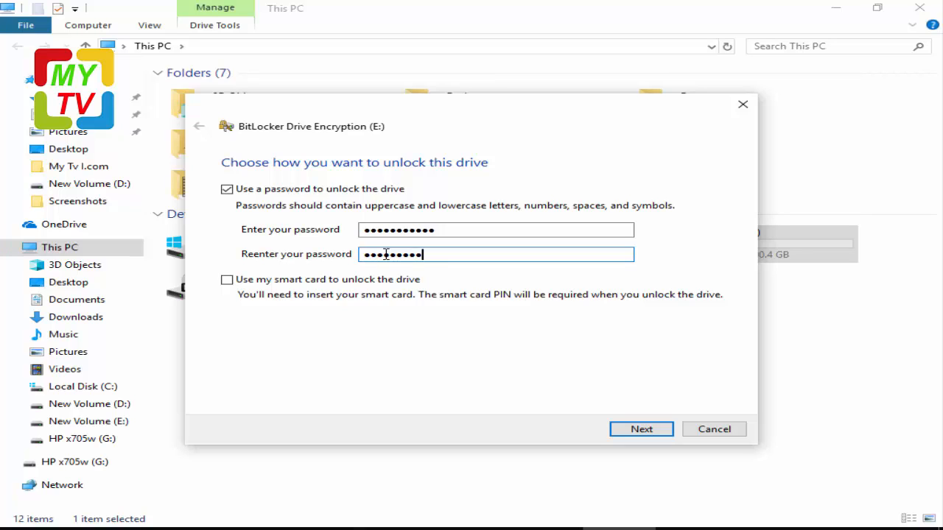
left_click(640, 429)
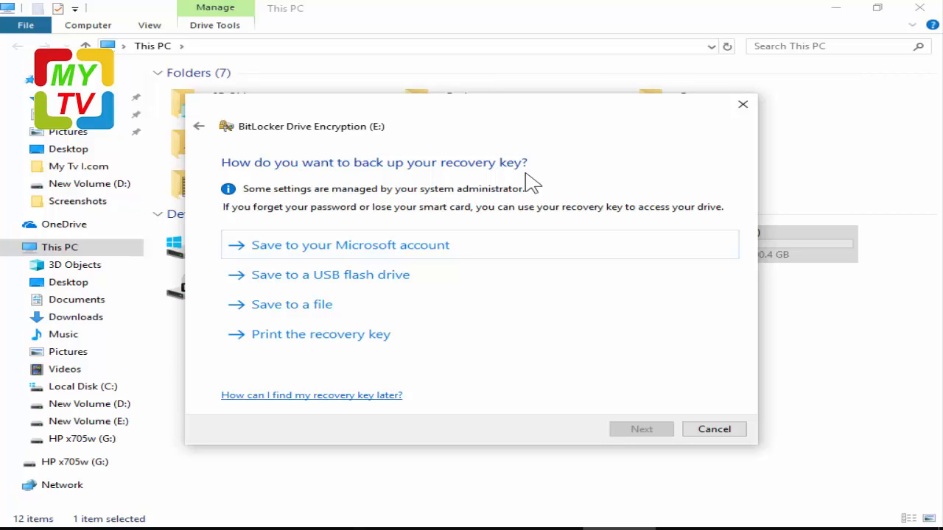
Step: Back up the recovery key as a text file in the Documents folder, keeping the suggested file name
left_click(303, 308)
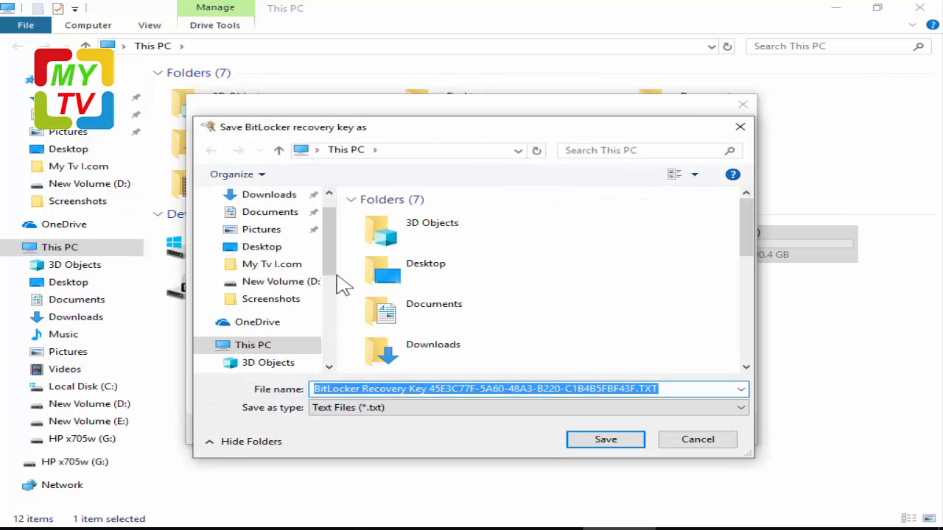
scroll(335, 258, "up", 1)
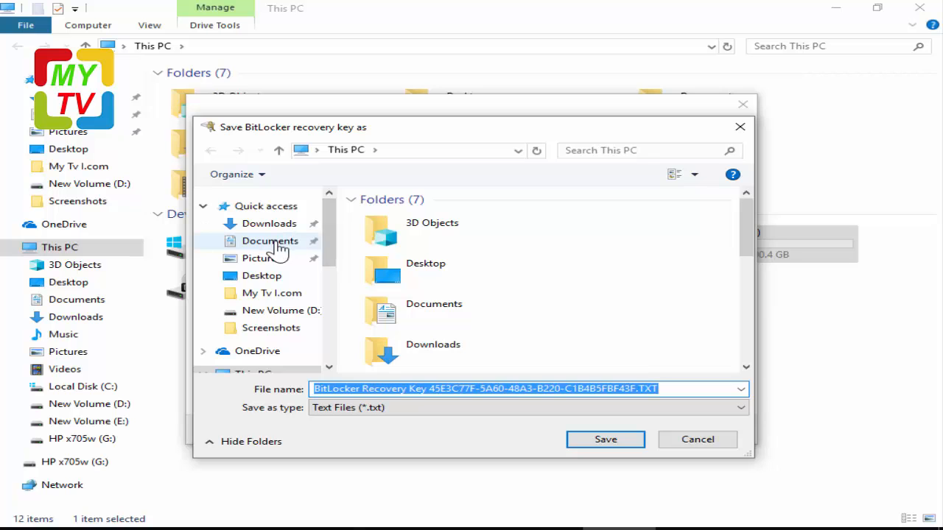
left_click(278, 249)
left_click(610, 444)
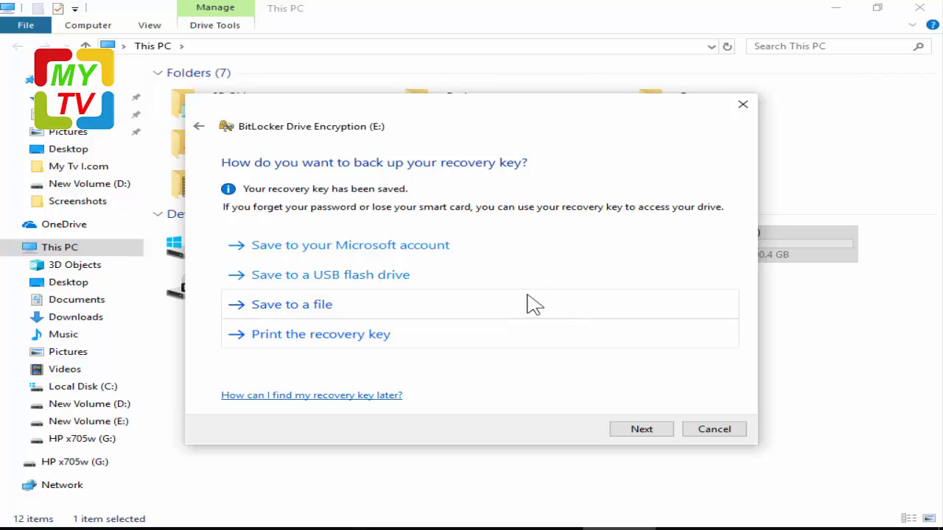
left_click(615, 304)
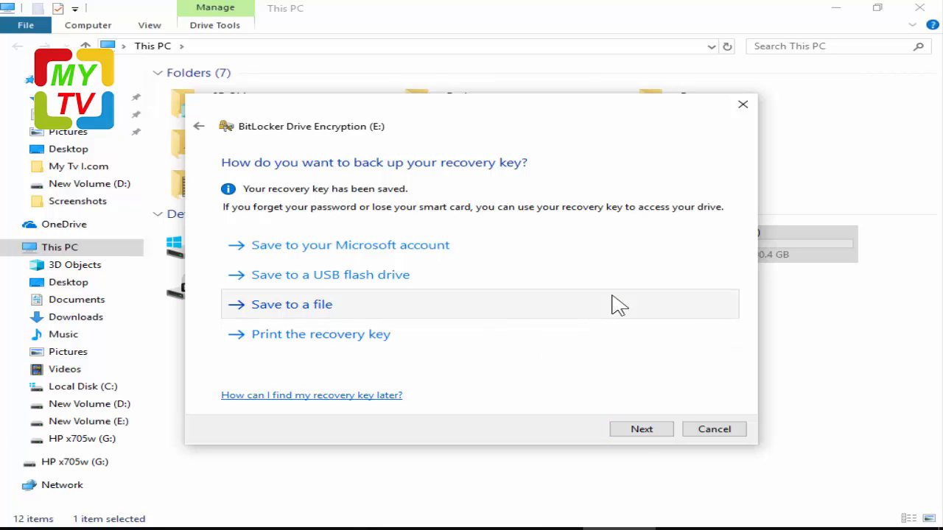
left_click(696, 441)
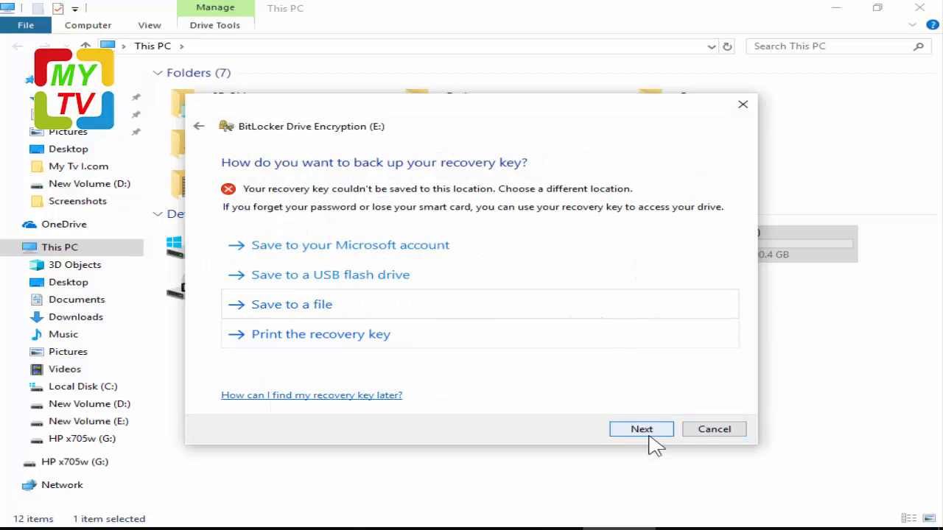
left_click(615, 310)
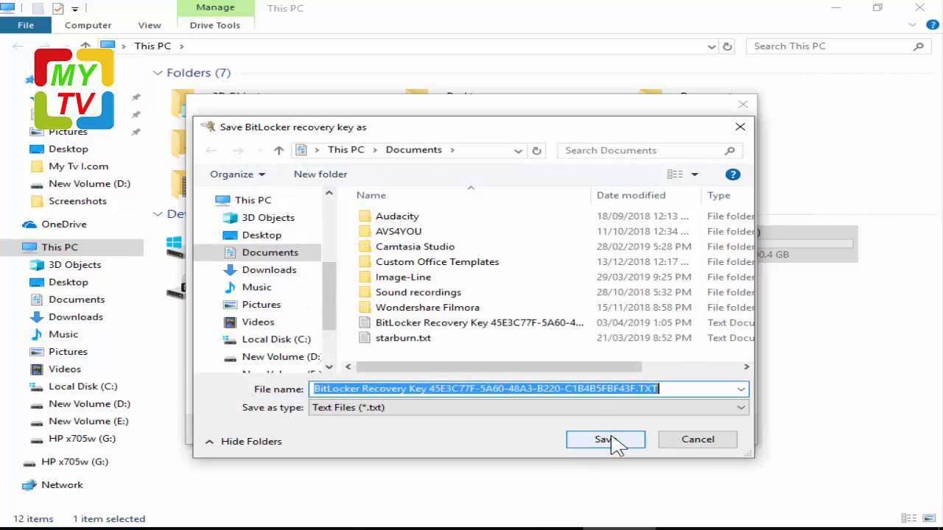
left_click(612, 443)
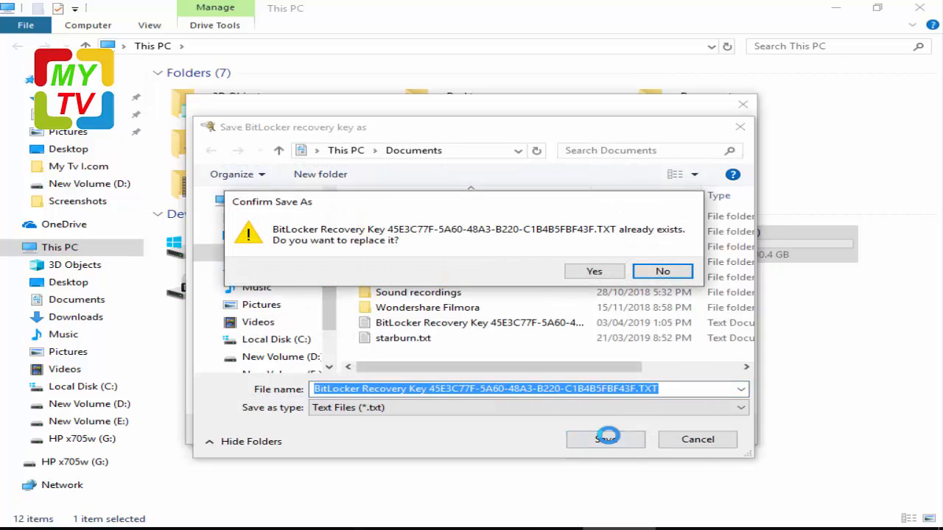
left_click(659, 274)
left_click(681, 444)
Step: Start encrypting drive E: with used disk space only and the new encryption mode
left_click(659, 435)
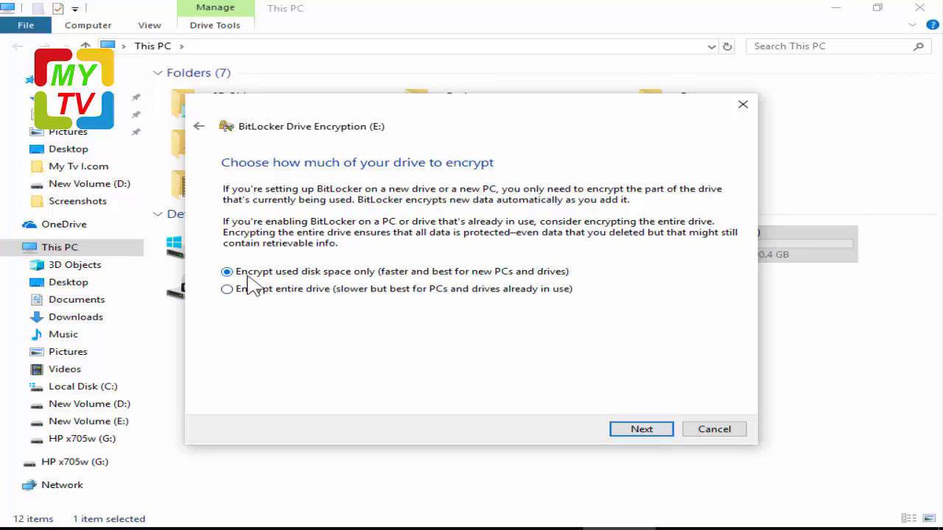
left_click(642, 434)
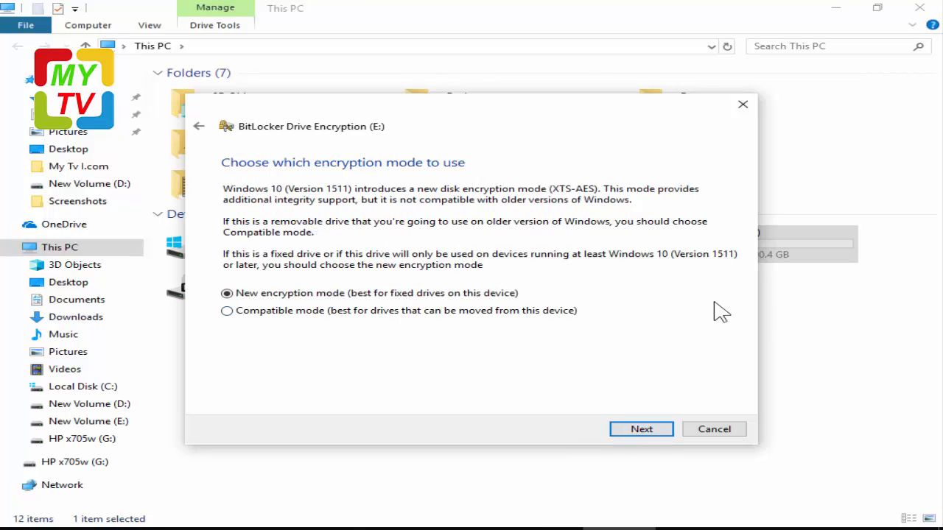
left_click(625, 435)
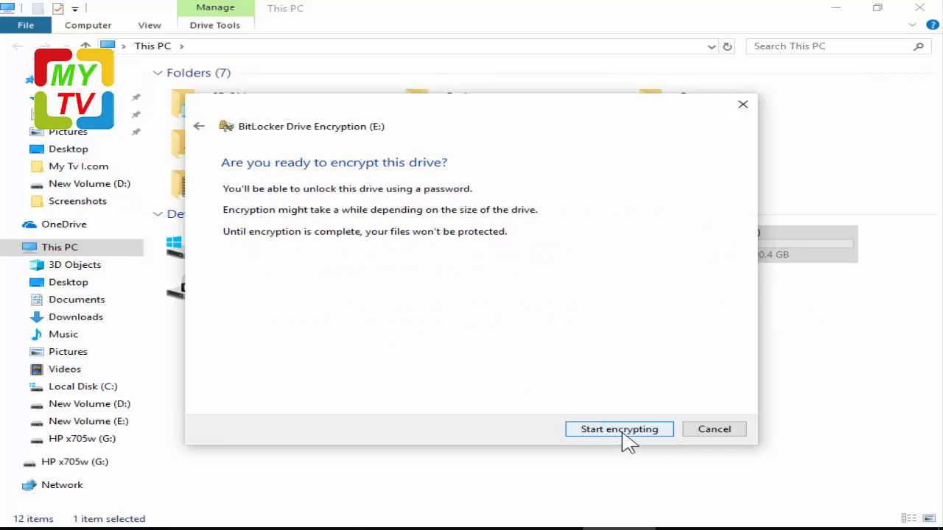
left_click(623, 434)
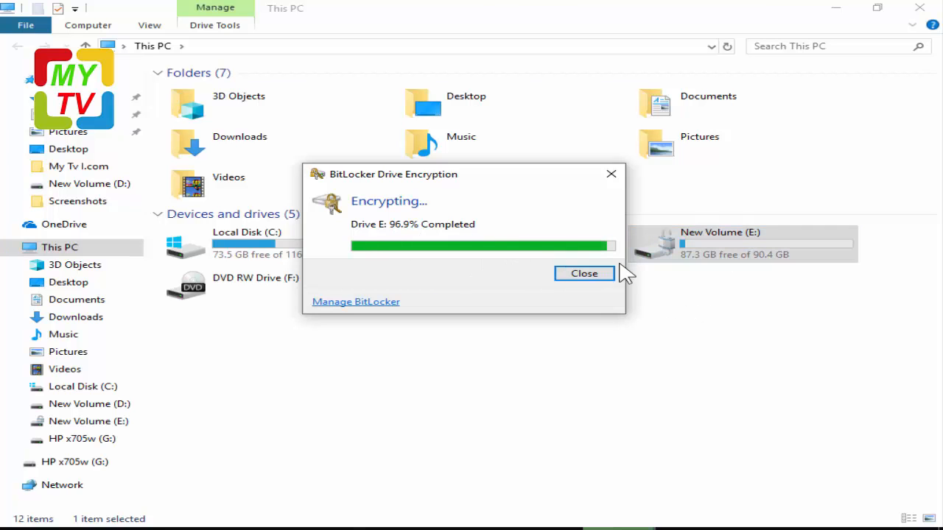
left_click_drag(524, 190, 546, 307)
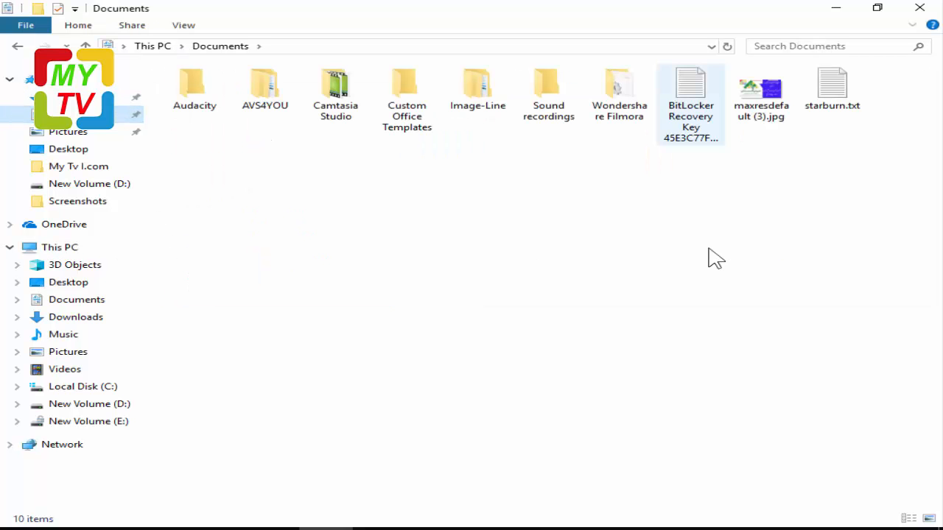
Step: Open the BitLocker recovery key text file in Documents, highlight the recovery key, and close the file
key("Return")
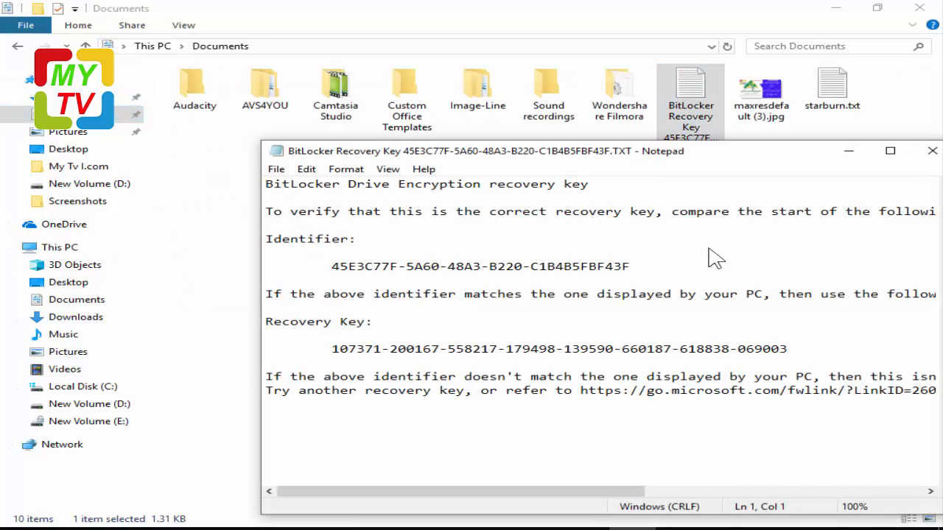
key("Down")
key("Down")
key("Down")
key("Down")
key("Down")
key("Down")
key("Down")
key("Down")
key("Down")
key("Down")
key("Down")
key("Down")
key("Right")
key("shift+Right")
key("shift+Right")
key("shift+Right")
key("shift+Right")
key("shift+Right")
key("shift+Right")
key("shift+Right")
key("shift+Right")
key("shift+Right")
key("shift+Right")
key("shift+Right")
key("shift+Right")
key("shift+Right")
key("shift+Right")
key("shift+Right")
key("shift+Right")
key("shift+Right")
key("shift+Right")
key("shift+Right")
key("shift+Right")
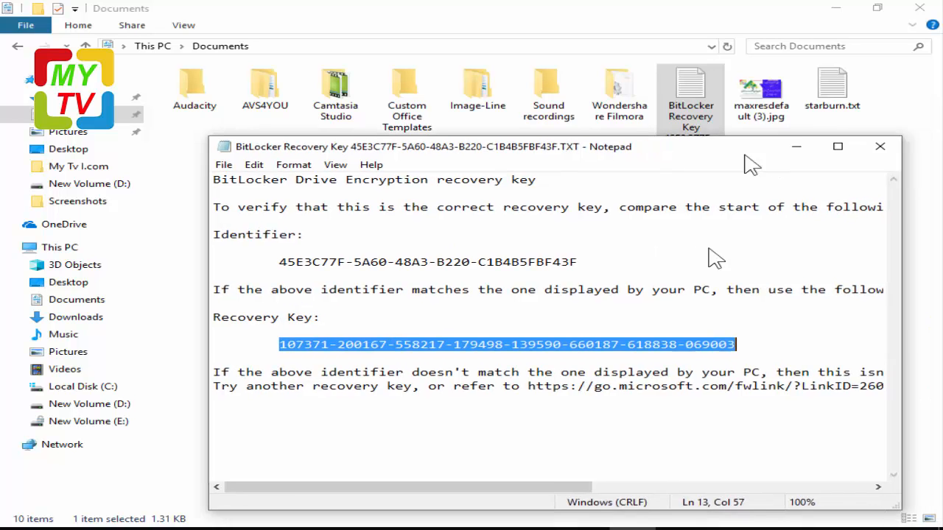
key("alt+F4")
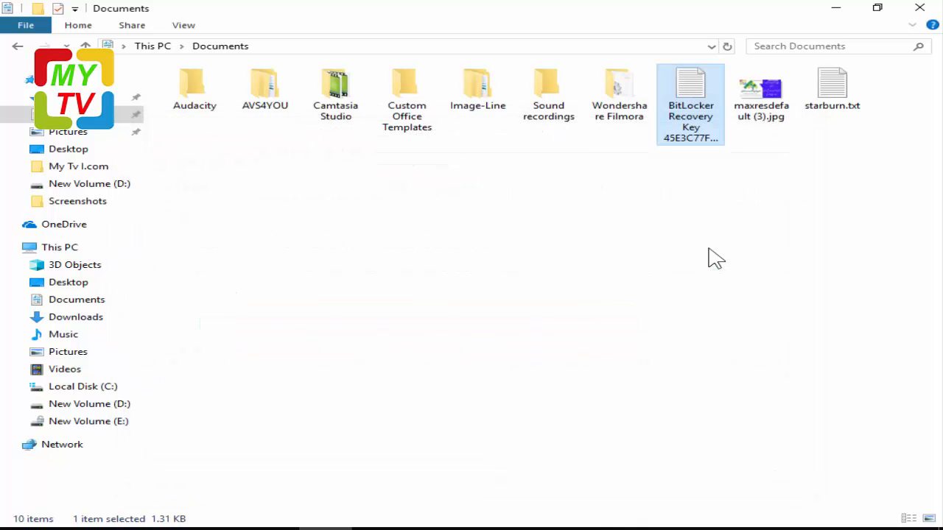